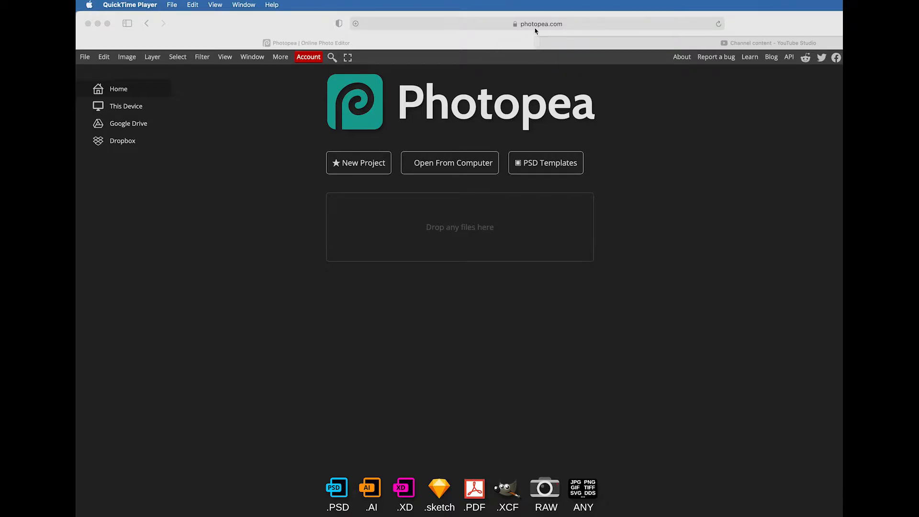
Step: Open the photo IMG_1866.JPG from the computer
left_click(447, 167)
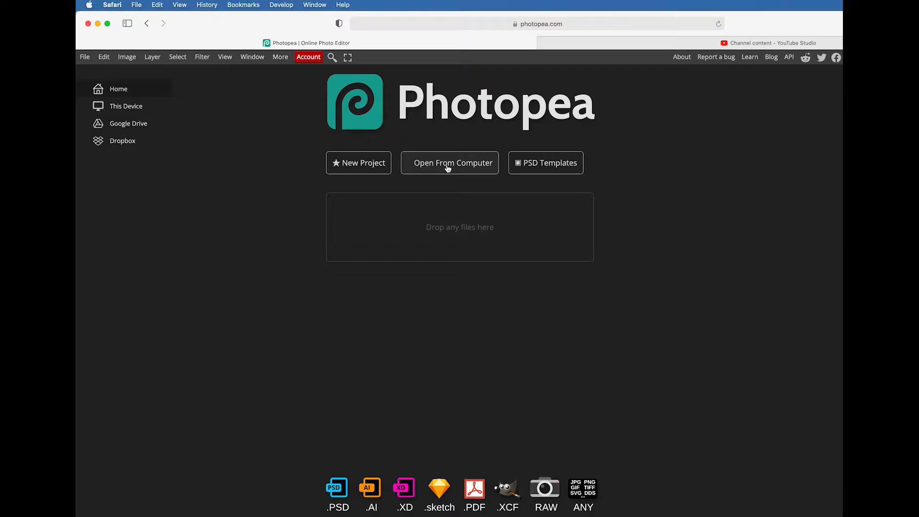
left_click(448, 167)
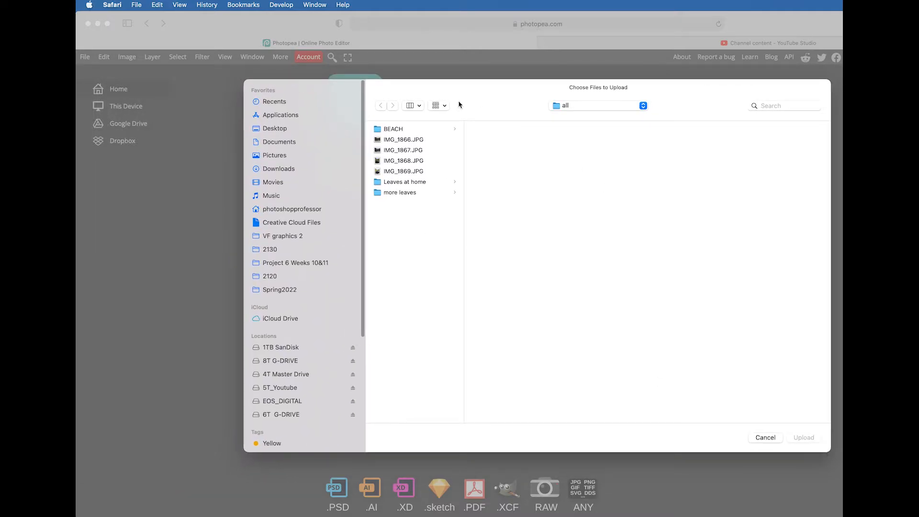
scroll(348, 92, "down", 1)
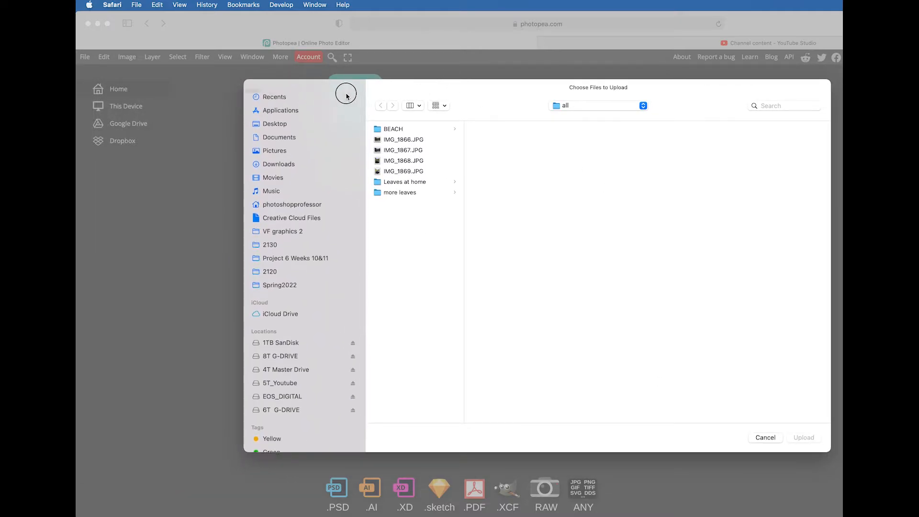
scroll(347, 95, "up", 1)
left_click(421, 142)
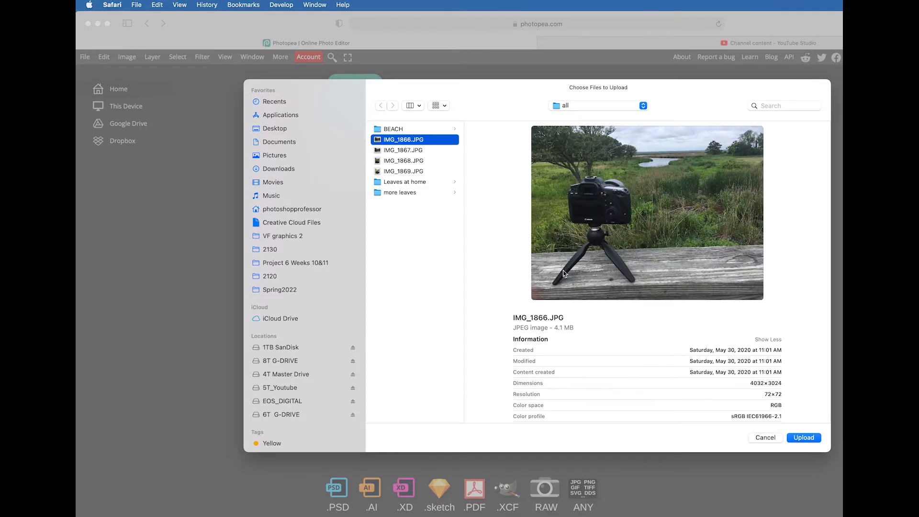
left_click(799, 436)
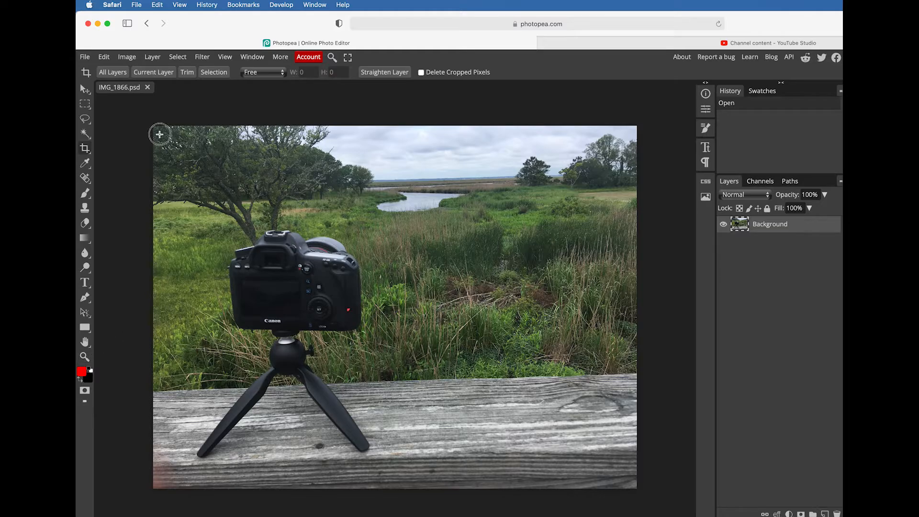
Step: Crop the photo to nearly its full frame with the crop box rotated slightly counterclockwise to level the horizon
left_click_drag(160, 134, 637, 489)
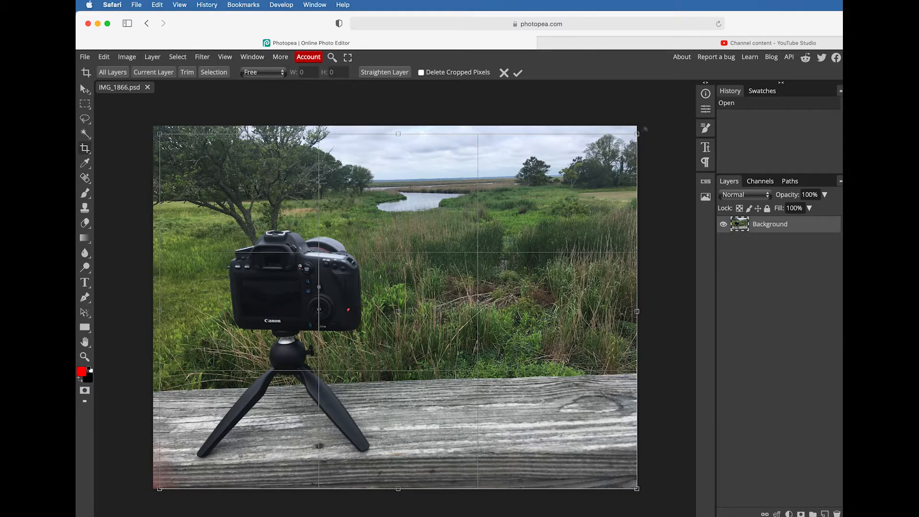
left_click_drag(645, 128, 643, 118)
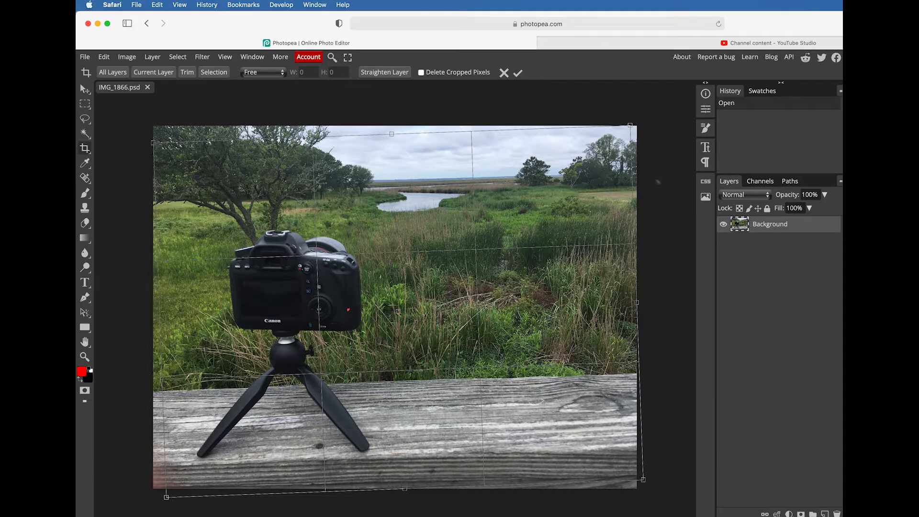
key("Return")
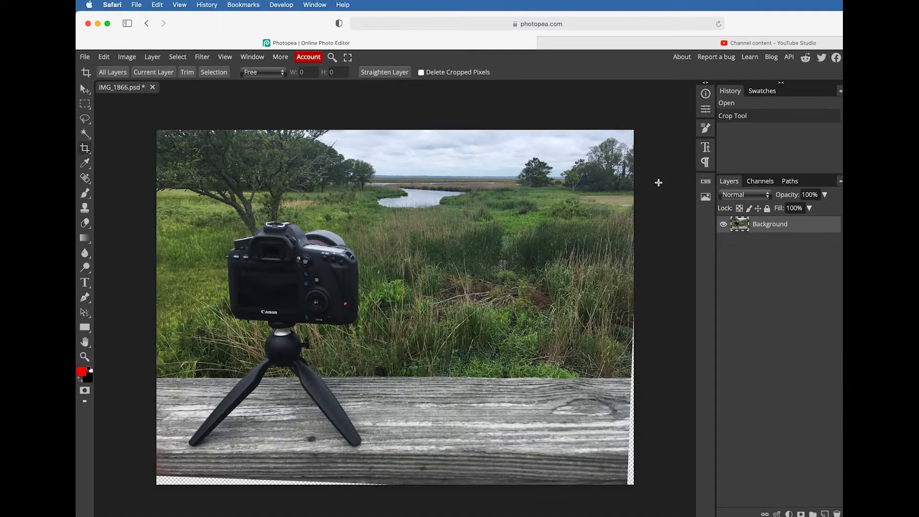
Step: Crop the photo again just inside its edges to remove the transparent strips along the lower and right borders
scroll(632, 346, "up", 1)
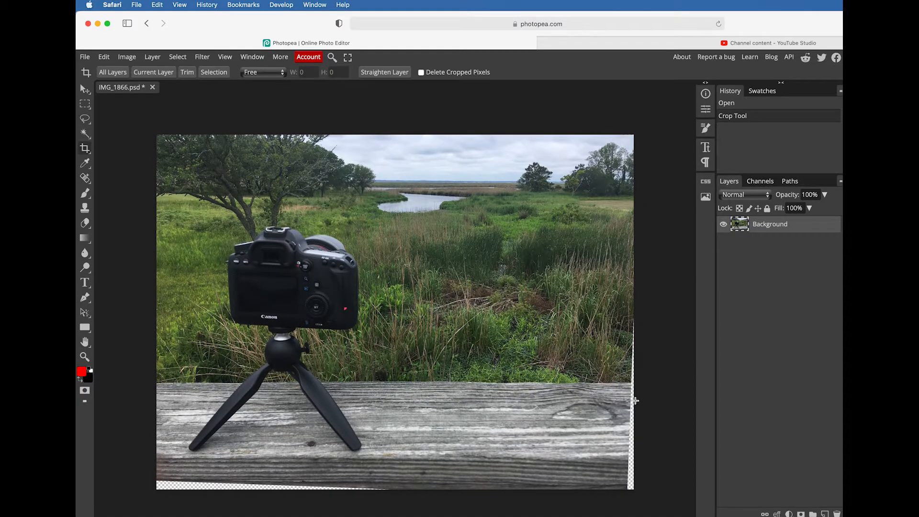
scroll(396, 486, "up", 2)
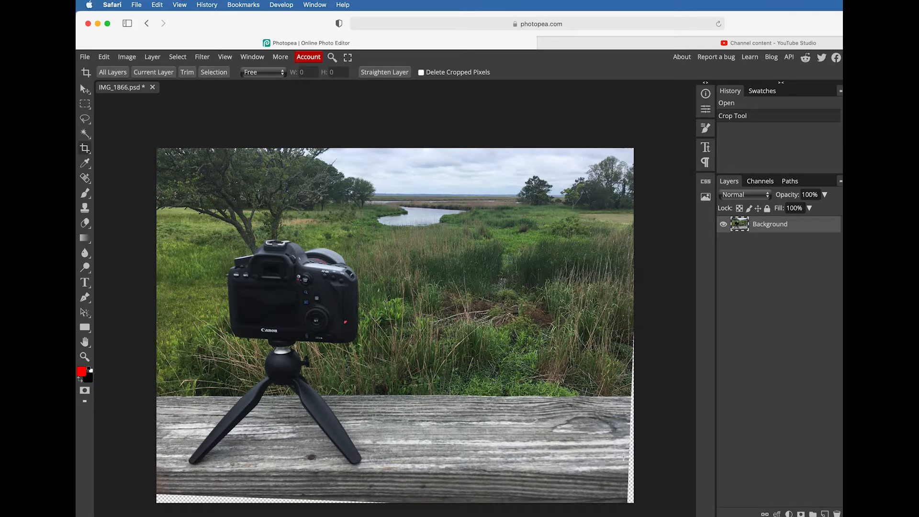
scroll(623, 457, "down", 1)
scroll(623, 457, "down", 1)
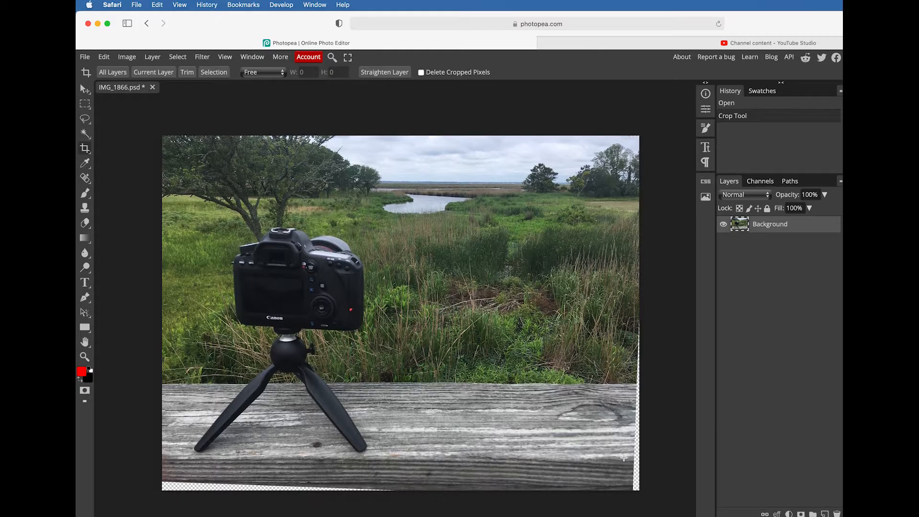
left_click_drag(163, 142, 627, 475)
key("Return")
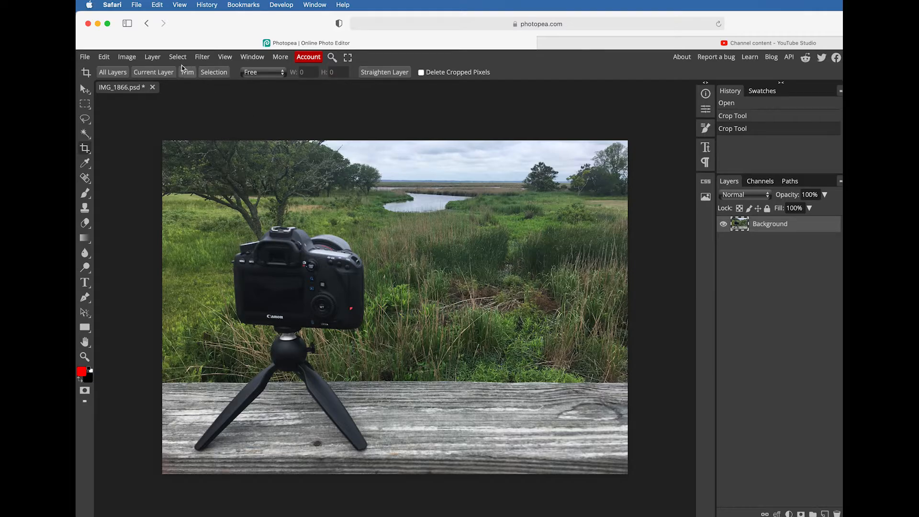
Step: Apply a Levels adjustment to the RGB channel with midtones at 0.88 and the white point at 236
left_click(124, 58)
mouse_move(143, 90)
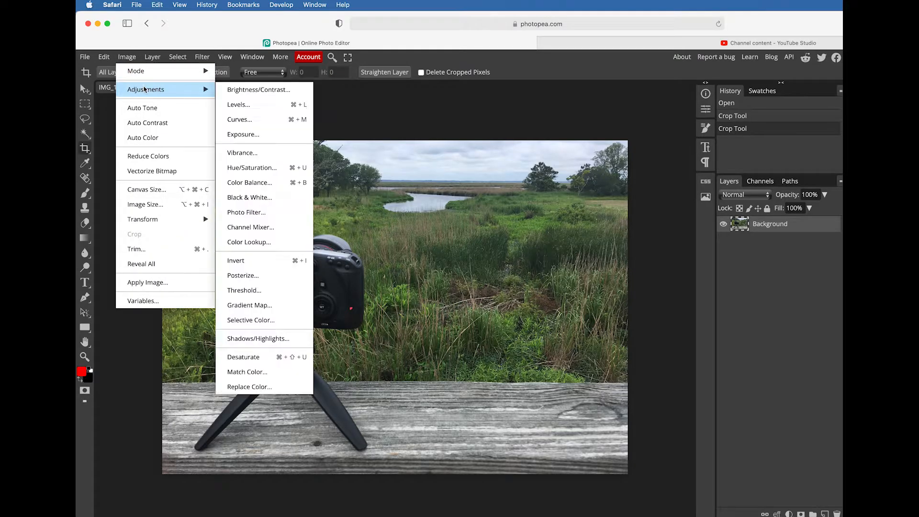
left_click(249, 106)
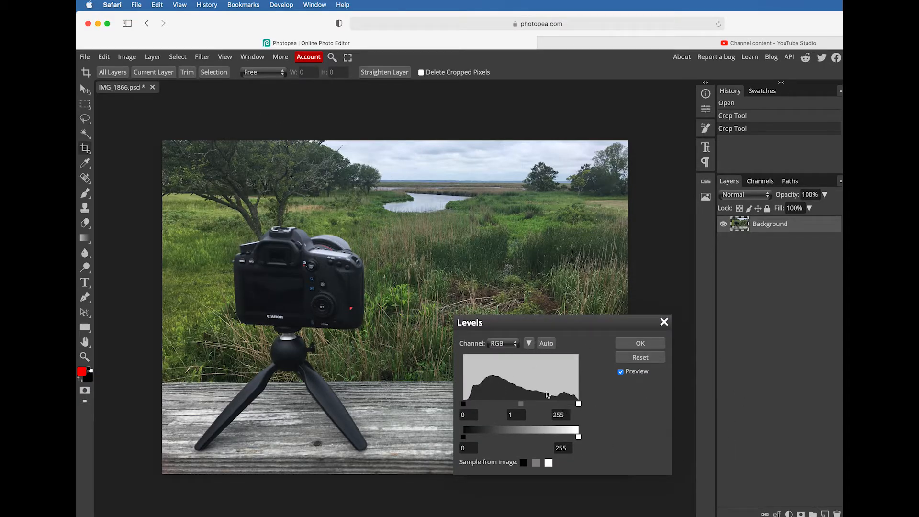
left_click(524, 408)
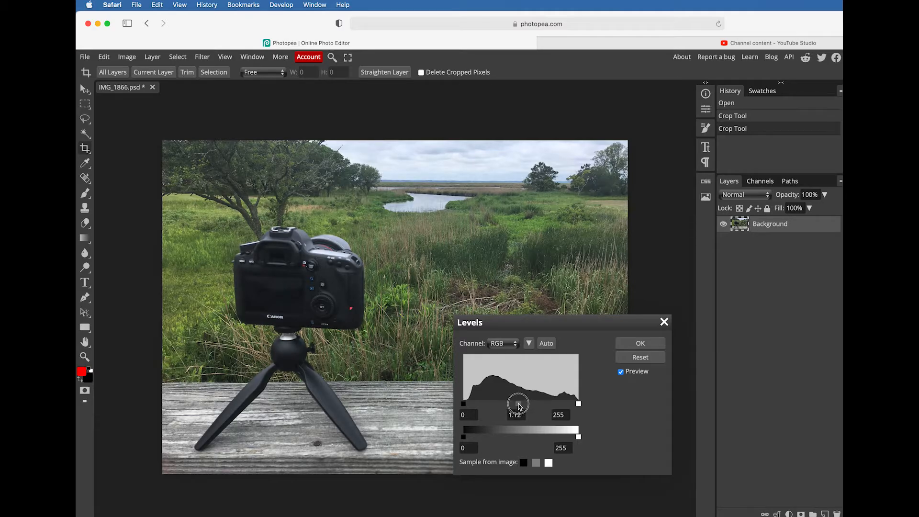
mouse_move(523, 407)
left_mouse_down()
mouse_move(572, 406)
mouse_move(520, 407)
left_mouse_up()
left_click(578, 405)
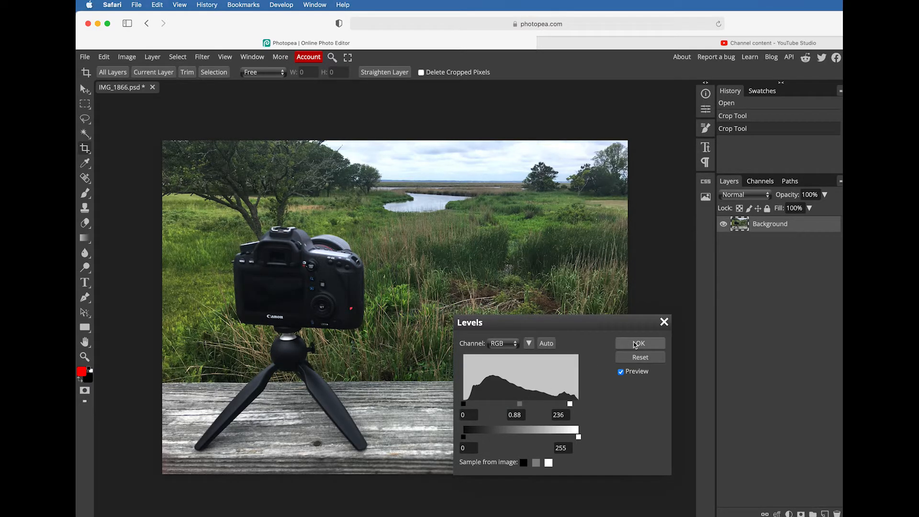
left_click(634, 343)
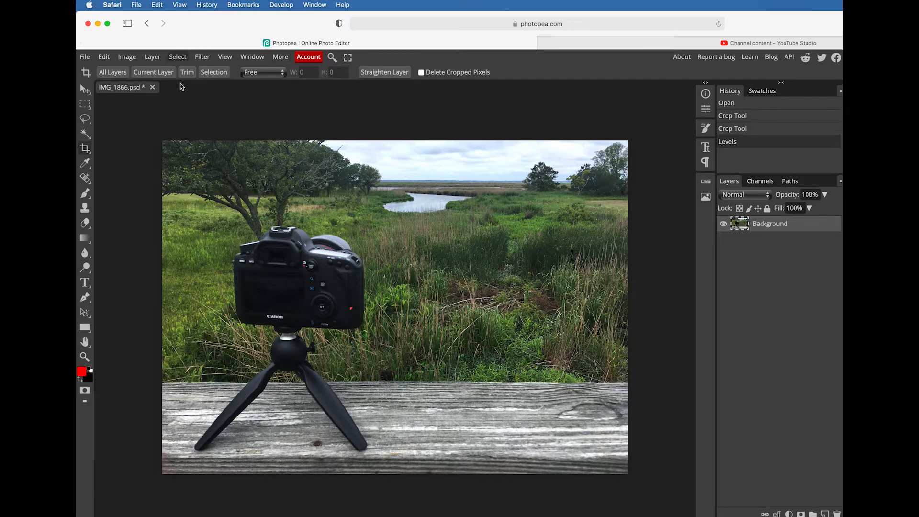
Step: Start a JPG export of the photo and name the file Lastname_P#_S#
left_click(83, 58)
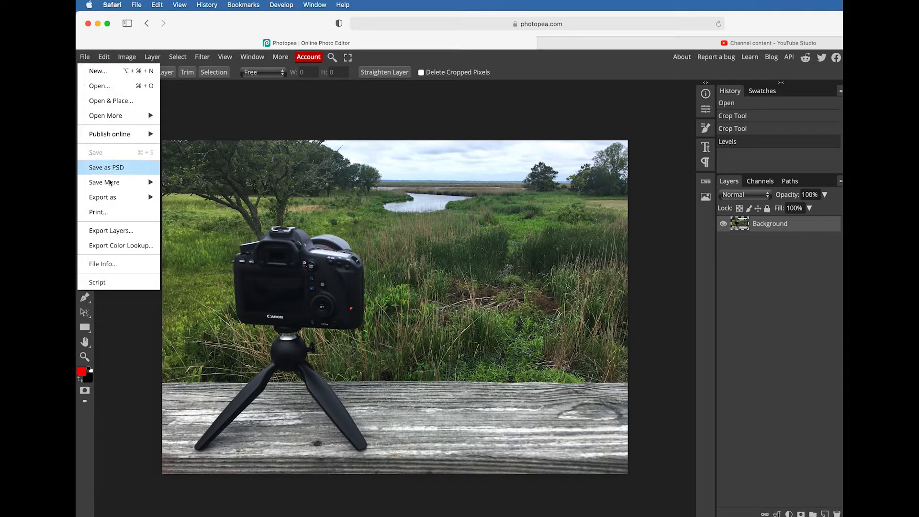
mouse_move(110, 198)
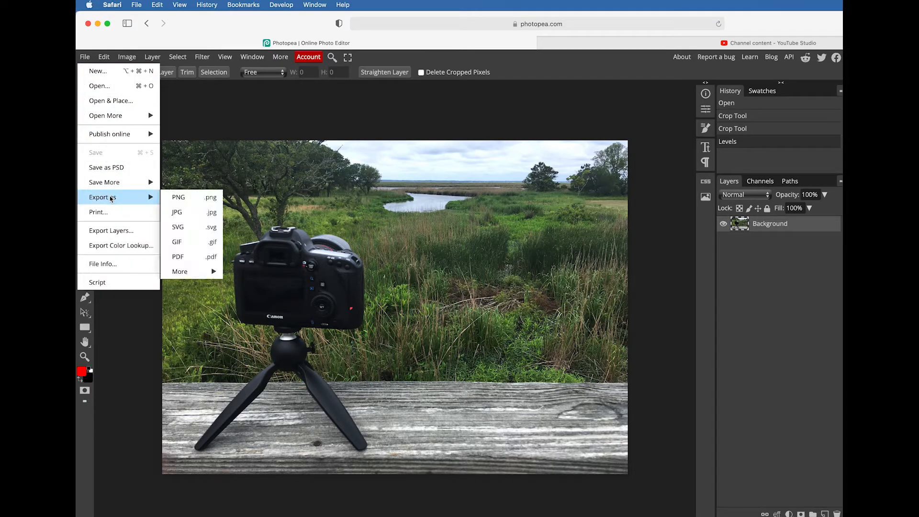
left_click(191, 215)
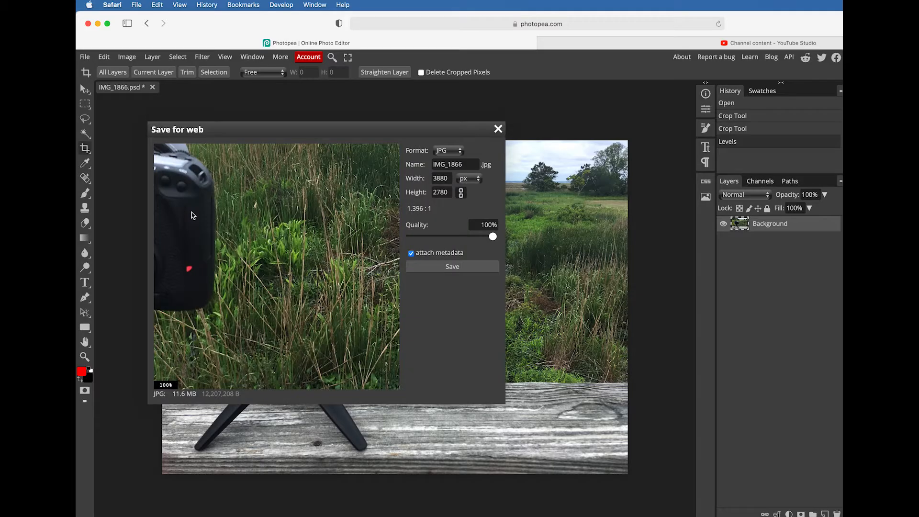
mouse_move(266, 219)
left_mouse_down()
mouse_move(246, 259)
mouse_move(287, 268)
mouse_move(296, 258)
mouse_move(277, 227)
left_mouse_up()
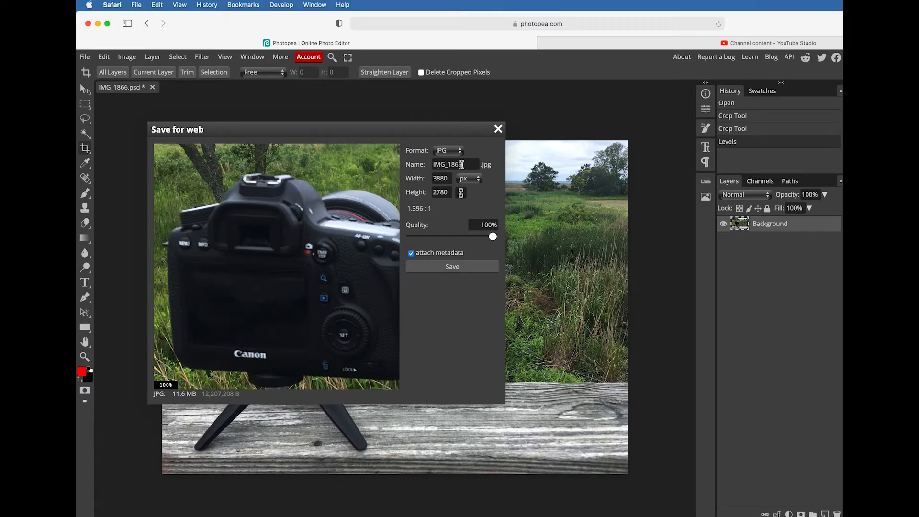
left_click_drag(471, 165, 426, 163)
type("Lastname_P#_S#")
Step: Set the exported image's width to 1920 px, keeping the height proportional
left_click_drag(419, 192, 421, 193)
scroll(431, 190, "up", 1)
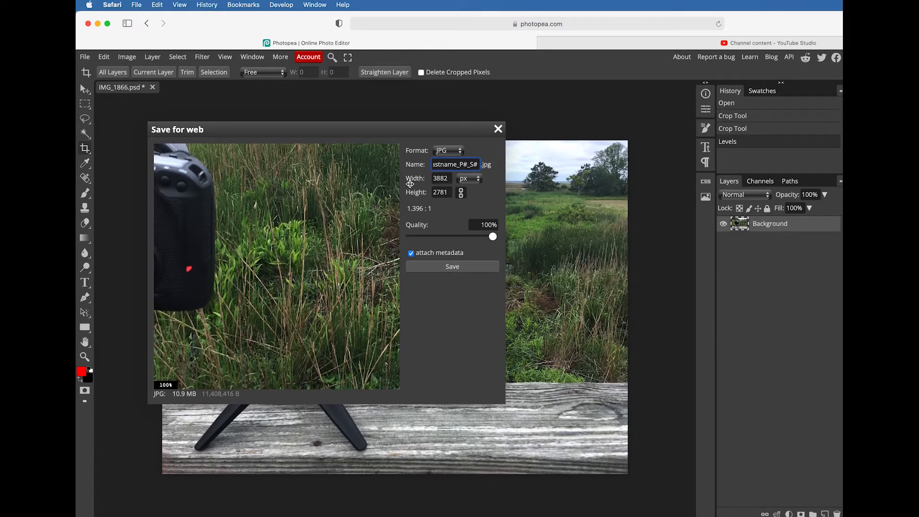
double_click(448, 179)
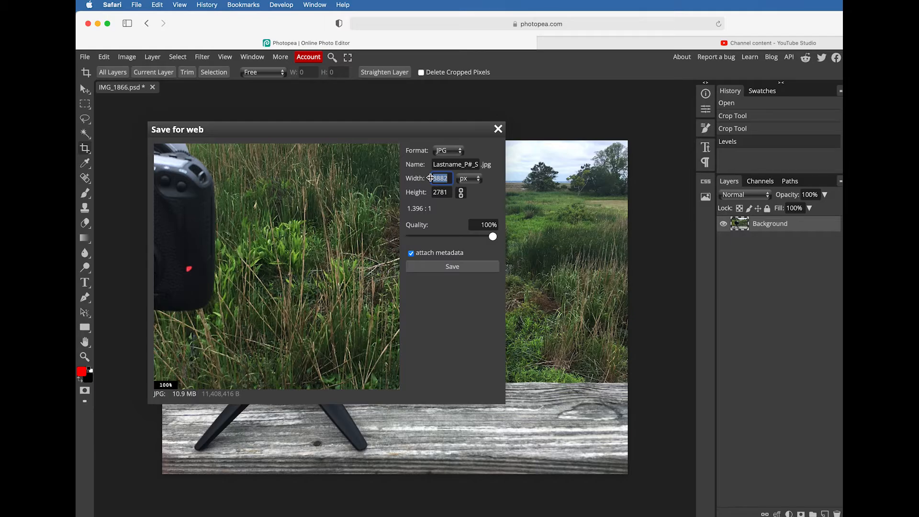
type("198")
type("20")
key("BackSpace")
key("BackSpace")
type("20")
key("BackSpace")
left_click(448, 191)
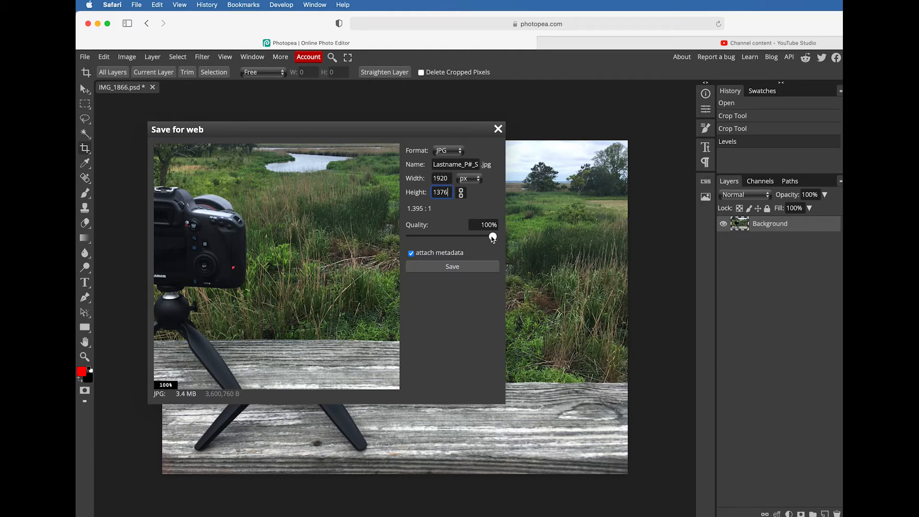
Step: Save the JPG at 100% quality with metadata attached
left_click_drag(493, 236, 576, 249)
left_click(410, 254)
left_click(467, 259)
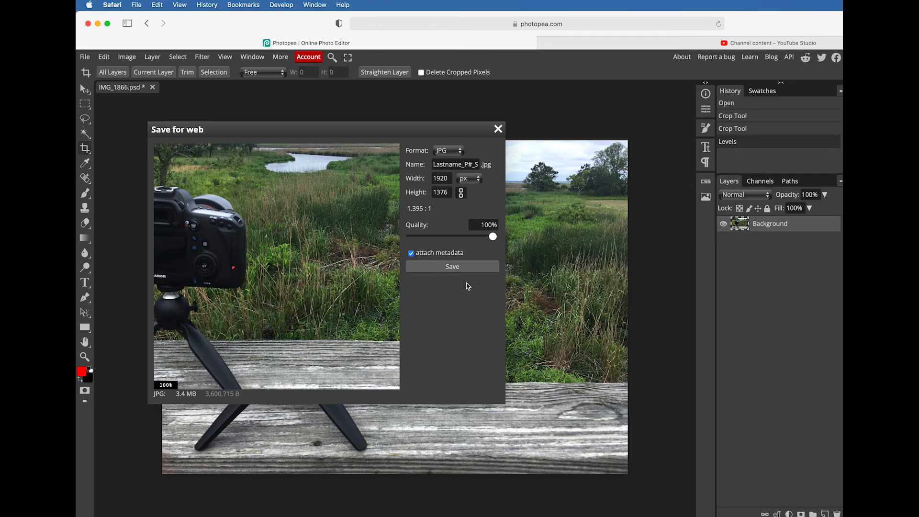
left_click(453, 267)
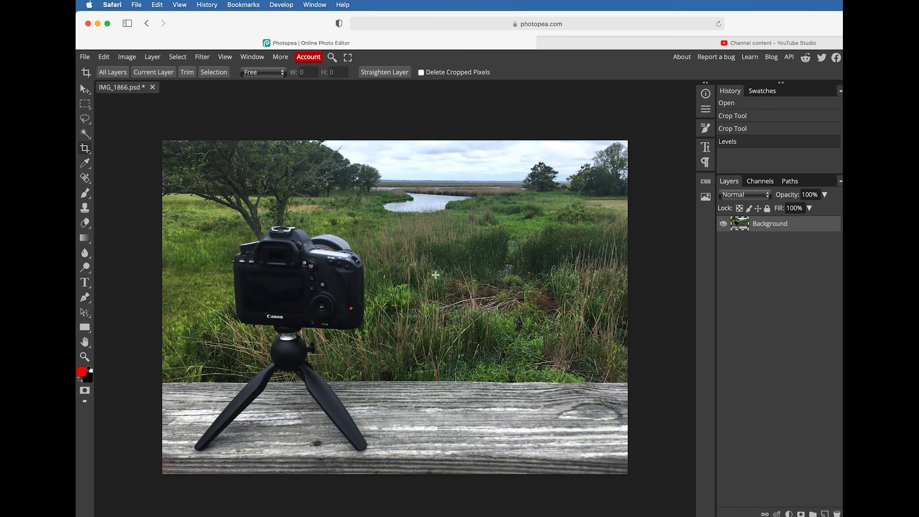